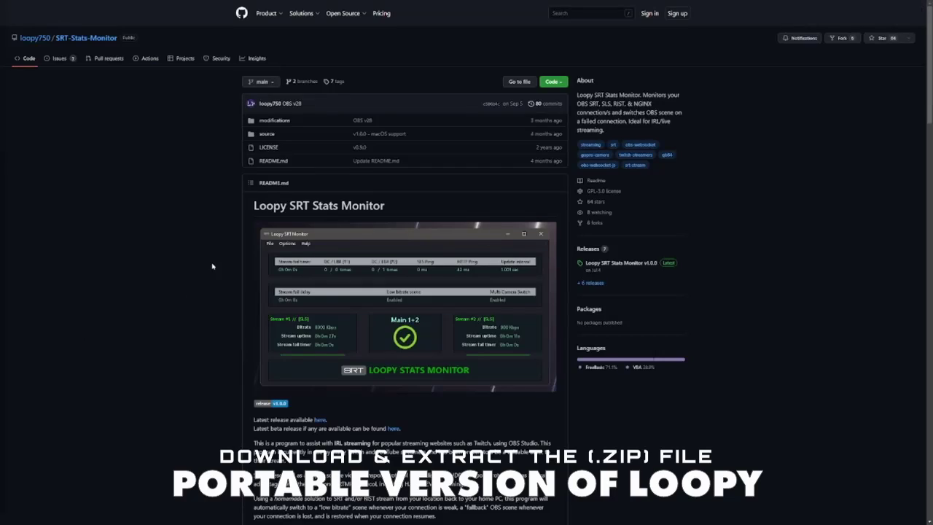
Step: Download loopy_srt_monitor_v1.0.0_portable.zip from the latest Loopy release
{"action": "left_click", "coordinate": [318, 239]}
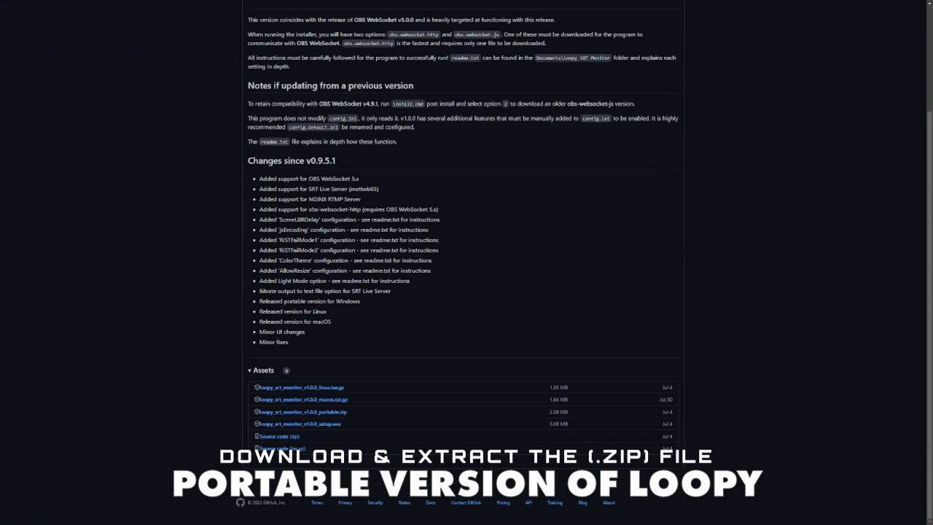
{"action": "left_click", "coordinate": [327, 412]}
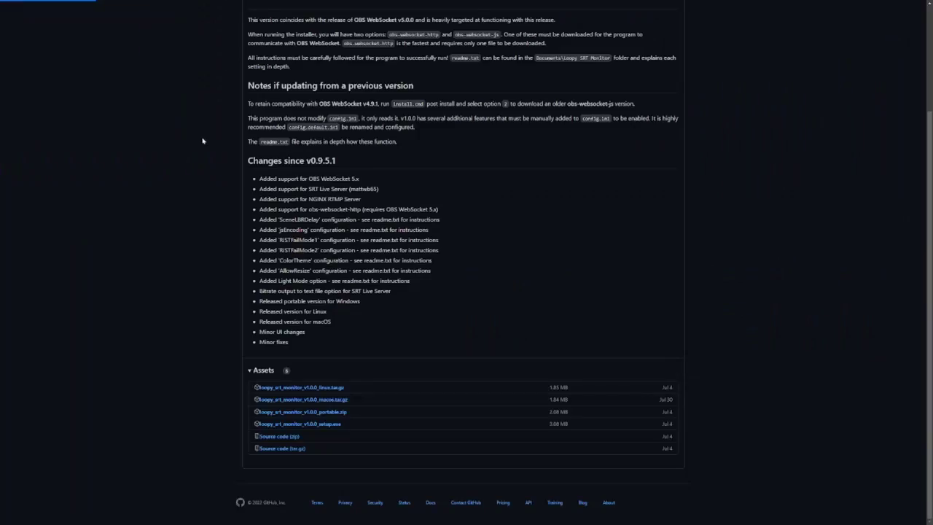
{"action": "key", "text": "alt+Left"}
Step: Save the obs-websocket-http Windows executable into the extracted Loopy SRT Monitor folder
{"action": "scroll", "coordinate": [189, 284], "scroll_direction": "down", "scroll_amount": 6}
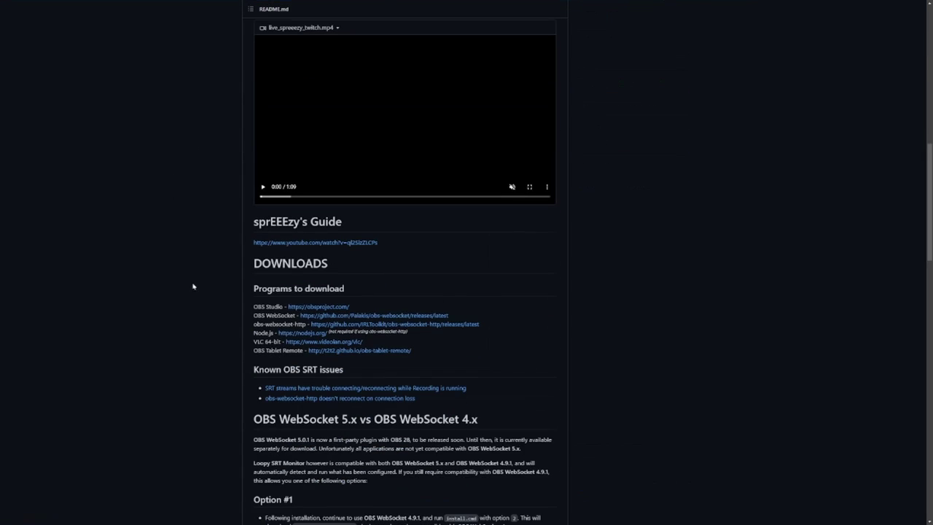
{"action": "left_click", "coordinate": [330, 325]}
{"action": "left_click", "coordinate": [333, 366]}
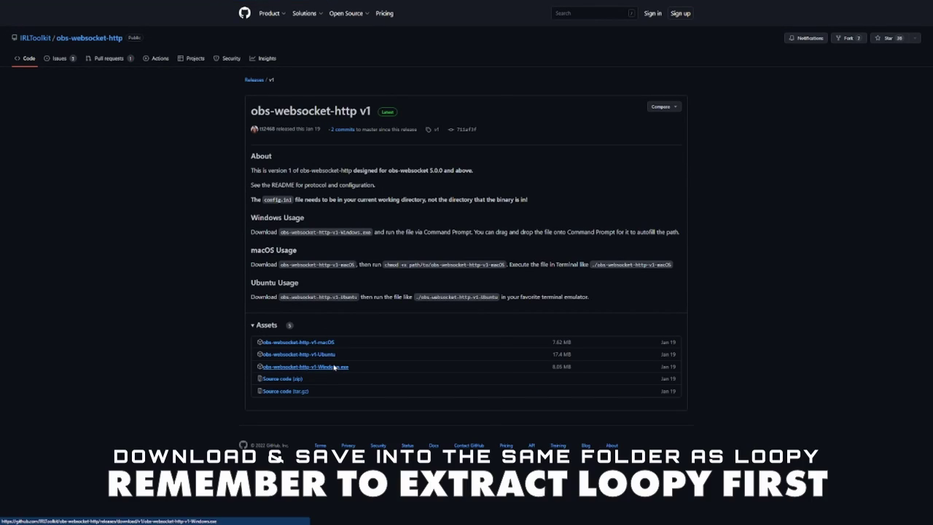
{"action": "left_click_drag", "start_coordinate": [333, 366], "coordinate": [164, 60]}
{"action": "double_click", "coordinate": [164, 60]}
{"action": "double_click", "coordinate": [164, 59]}
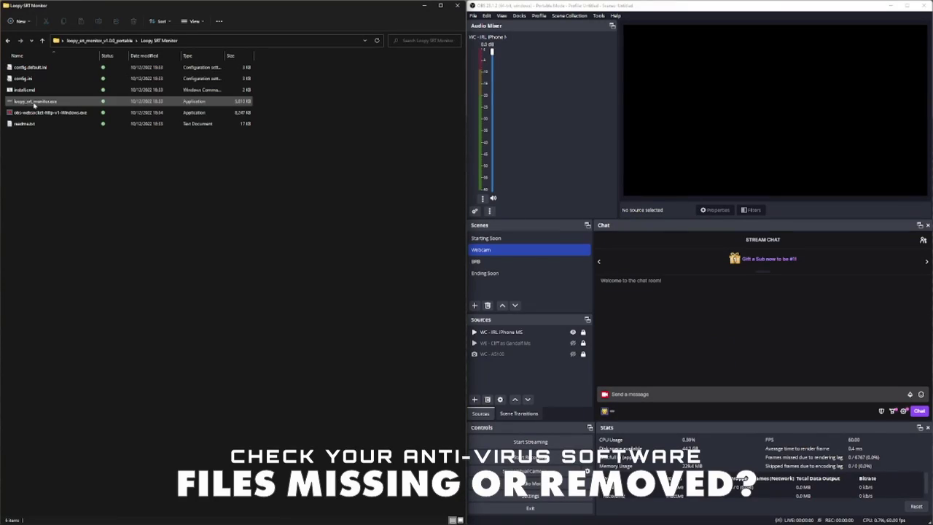
Step: Run loopy_srt_monitor.exe past the Windows protection warning, then open config.ini in Notepad
{"action": "left_click", "coordinate": [34, 102]}
{"action": "double_click", "coordinate": [35, 102]}
{"action": "left_click", "coordinate": [387, 213]}
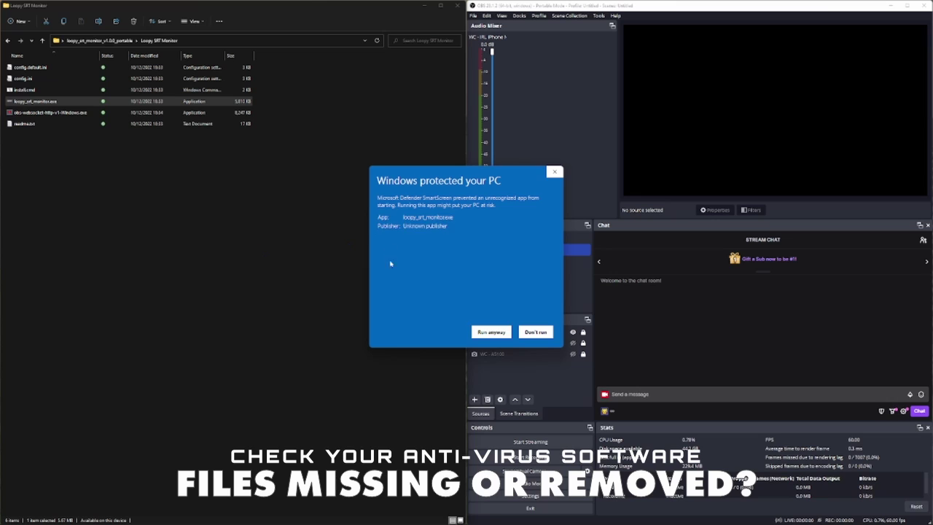
{"action": "left_click", "coordinate": [486, 331]}
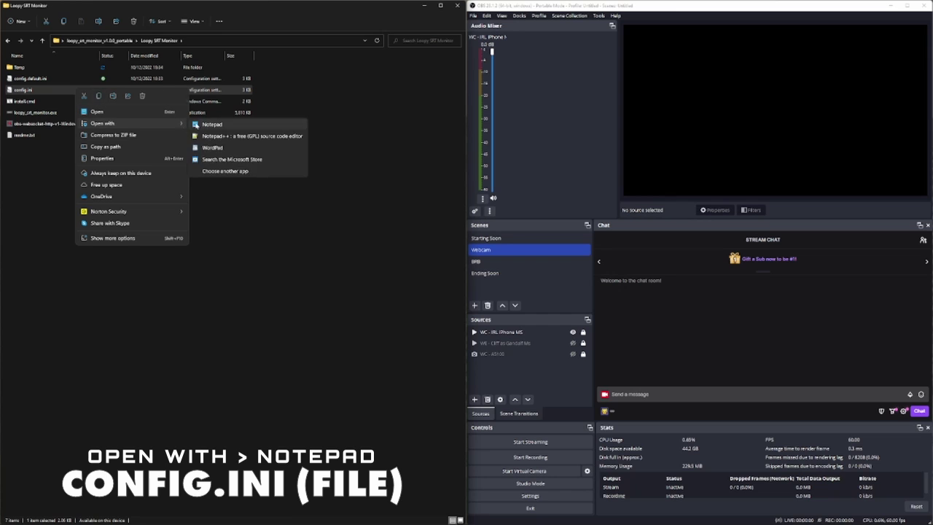
{"action": "left_click", "coordinate": [194, 124]}
Step: Replace SceneOK's value Main with the OBS scene name Webcam in config.ini
{"action": "scroll", "coordinate": [233, 262], "scroll_direction": "up", "scroll_amount": 10}
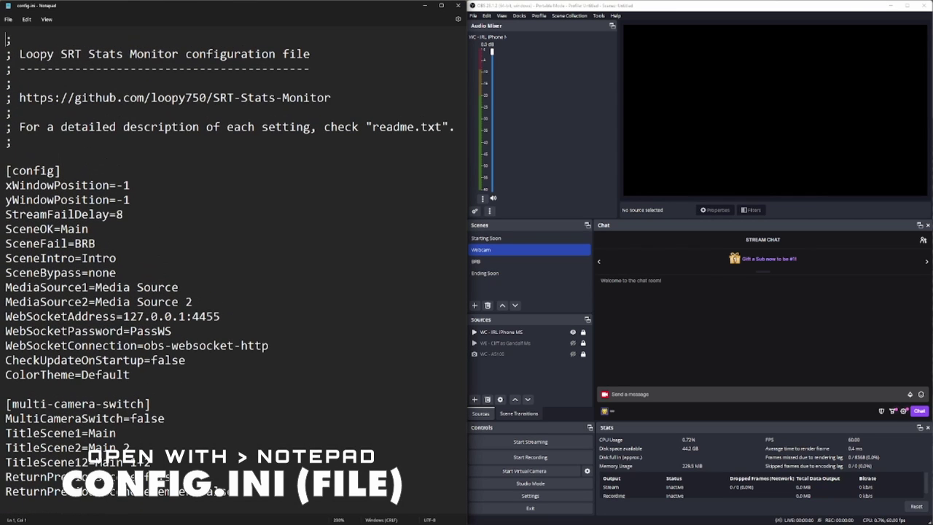
{"action": "left_click_drag", "start_coordinate": [442, 127], "coordinate": [6, 127]}
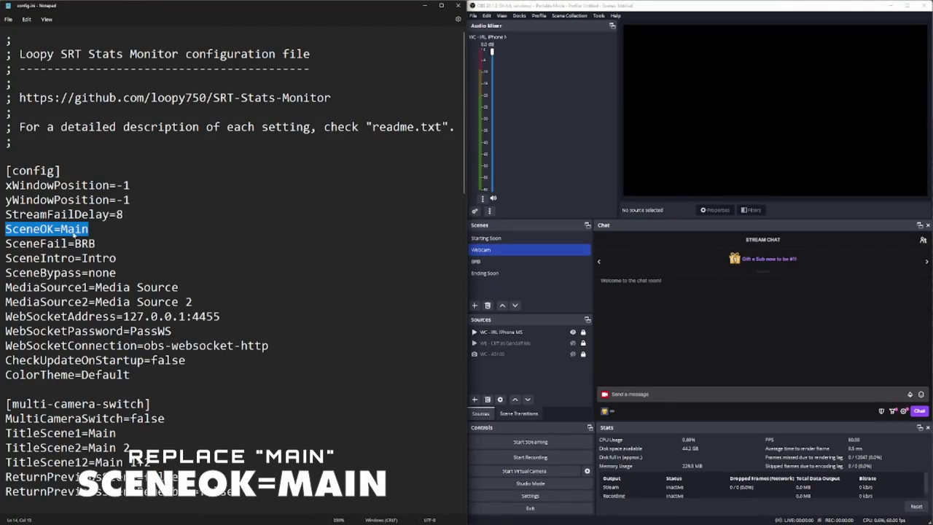
{"action": "left_click", "coordinate": [482, 249]}
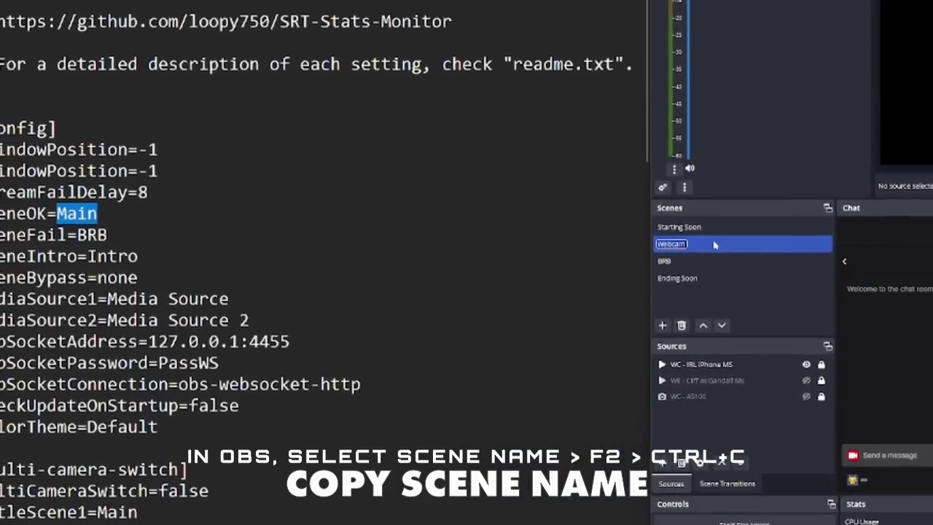
{"action": "left_click", "coordinate": [112, 212]}
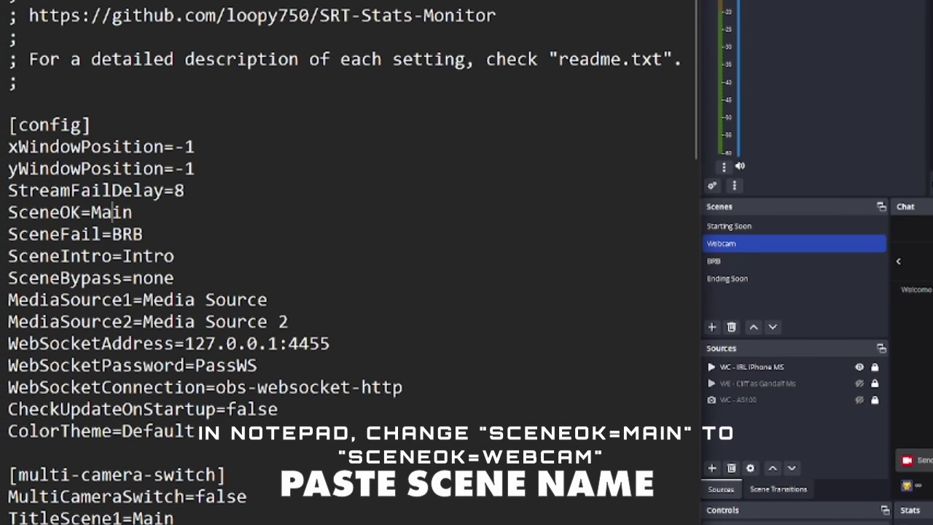
{"action": "type", "text": "Webcam"}
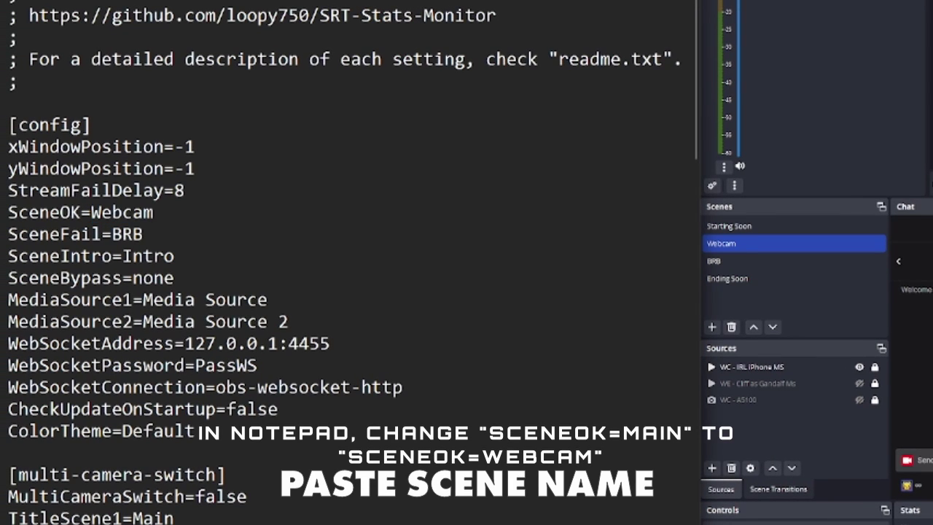
{"action": "key", "text": "shift+Home"}
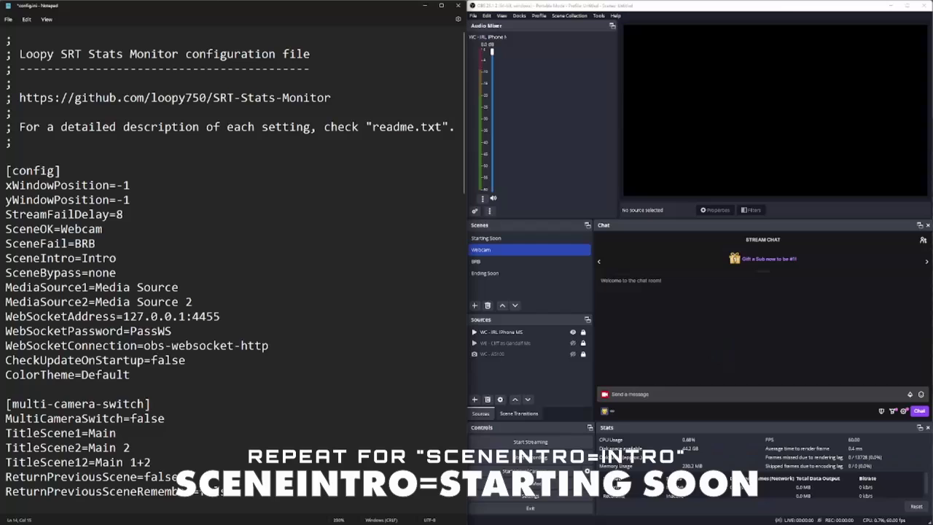
Step: Set SceneIntro to the OBS scene Starting Soon, leaving SceneFail as BRB
{"action": "left_click_drag", "start_coordinate": [117, 258], "coordinate": [6, 258]}
{"action": "left_click", "coordinate": [492, 249]}
{"action": "left_click", "coordinate": [494, 238]}
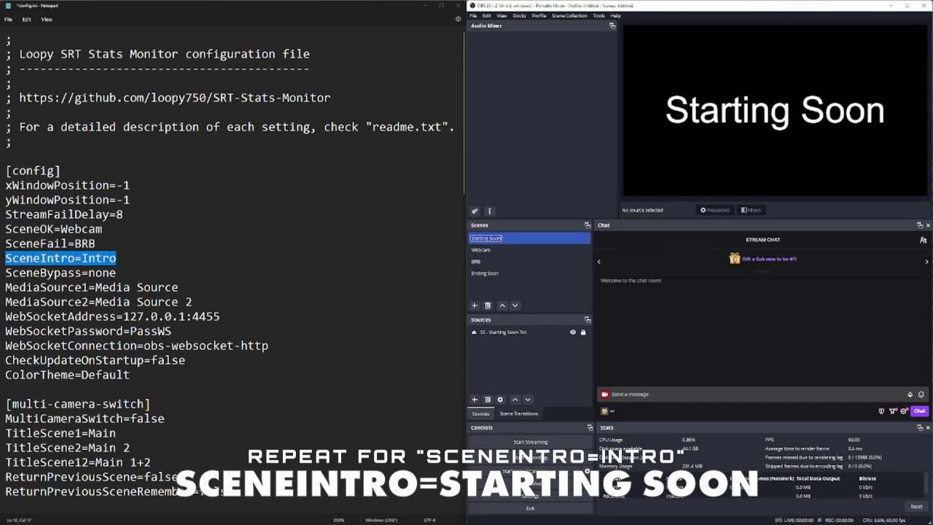
{"action": "double_click", "coordinate": [109, 258]}
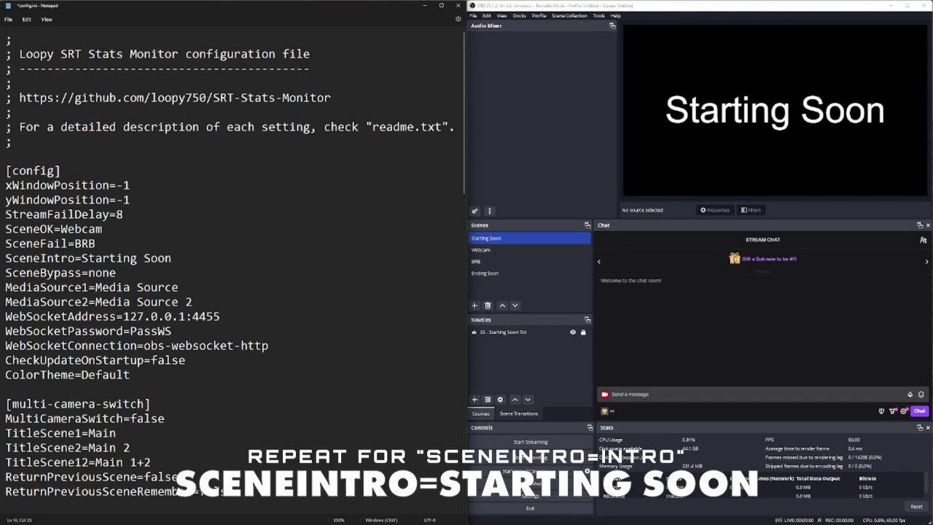
{"action": "left_click_drag", "start_coordinate": [94, 243], "coordinate": [6, 243]}
{"action": "left_click", "coordinate": [92, 243]}
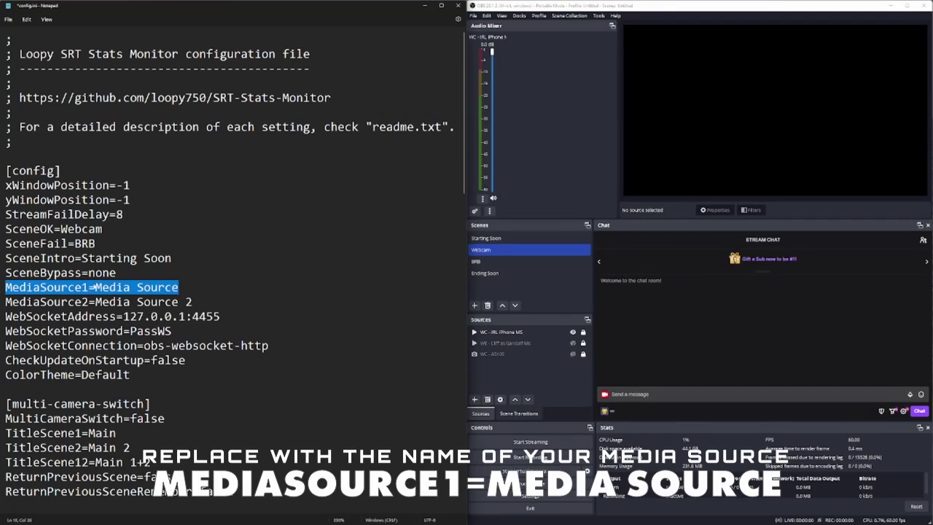
Step: Set MediaSource1 to the OBS source name WC - IRL iPhone MS
{"action": "key", "text": "End"}
{"action": "left_click", "coordinate": [503, 332]}
{"action": "key", "text": "F2"}
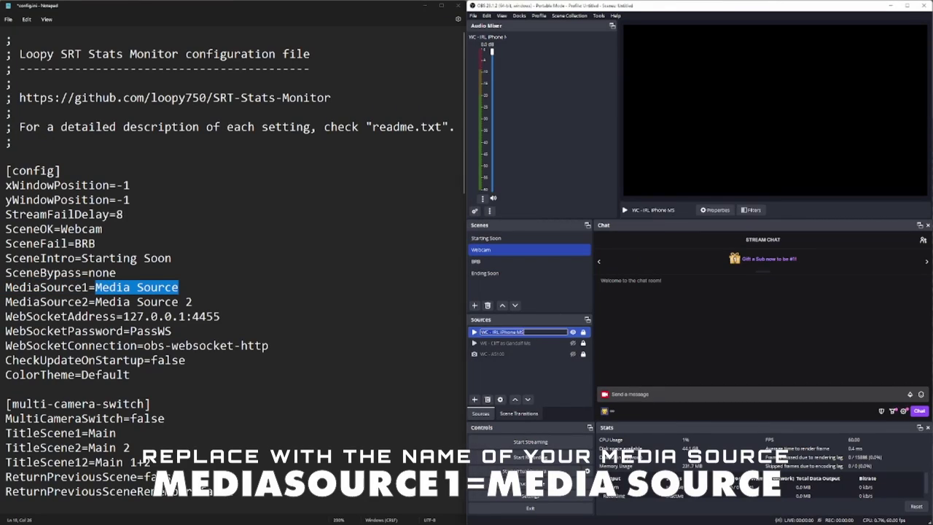
{"action": "key", "text": "ctrl+c"}
{"action": "key", "text": "Escape"}
{"action": "key", "text": "alt+Tab"}
{"action": "key", "text": "ctrl+v"}
{"action": "key", "text": "Down"}
{"action": "key", "text": "shift+Home"}
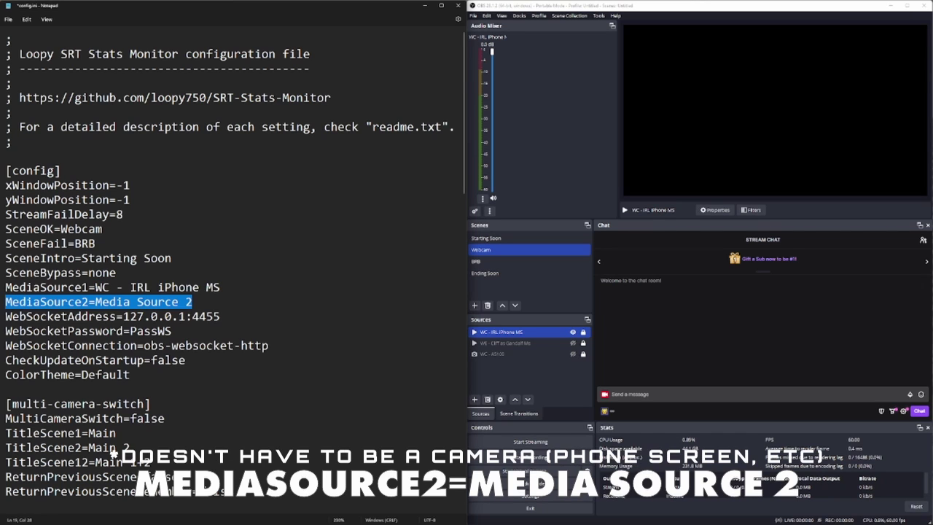
{"action": "key", "text": "End"}
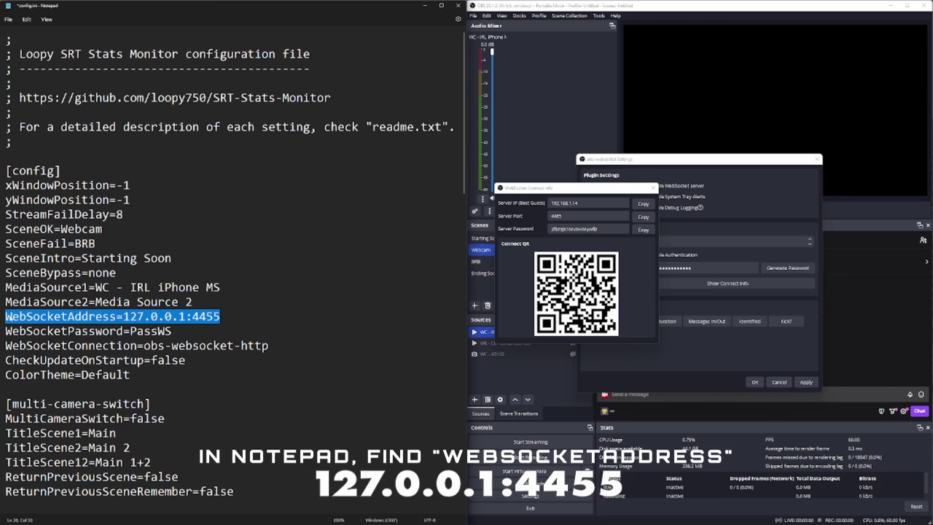
Step: Replace all five 127.0.0.1 addresses, including WebSocketAddress, SLSServerIP and ws_url, with 192.168.1.14
{"action": "left_click", "coordinate": [205, 317]}
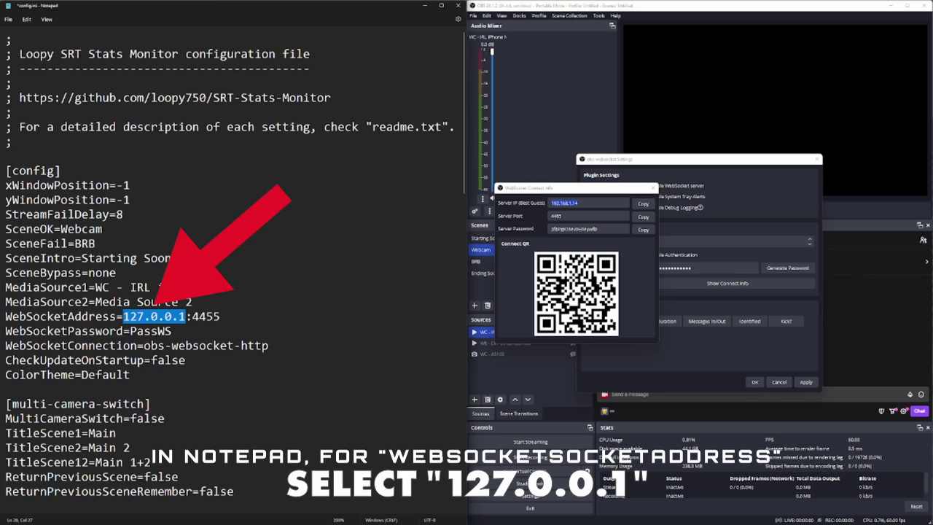
{"action": "key", "text": "ctrl+h"}
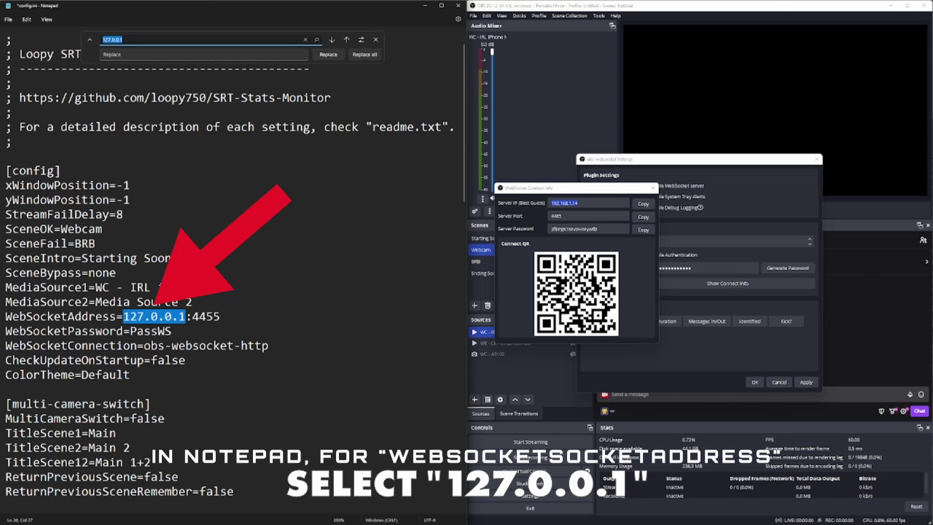
{"action": "left_click", "coordinate": [204, 53]}
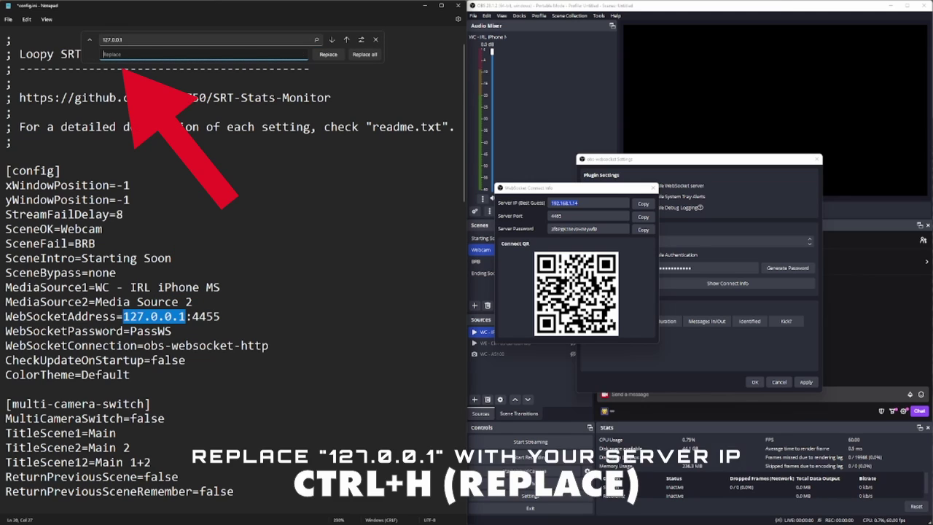
{"action": "left_click", "coordinate": [327, 55]}
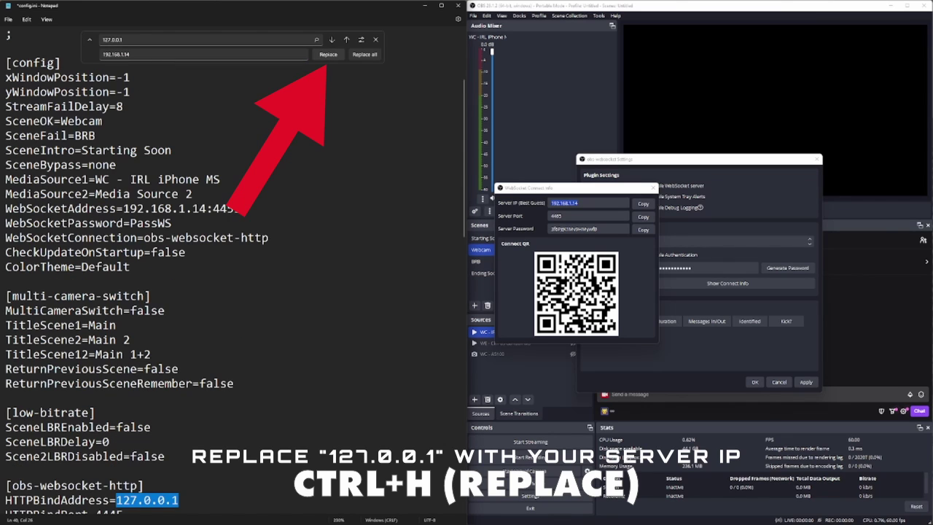
{"action": "left_click", "coordinate": [328, 55]}
{"action": "left_click", "coordinate": [328, 54]}
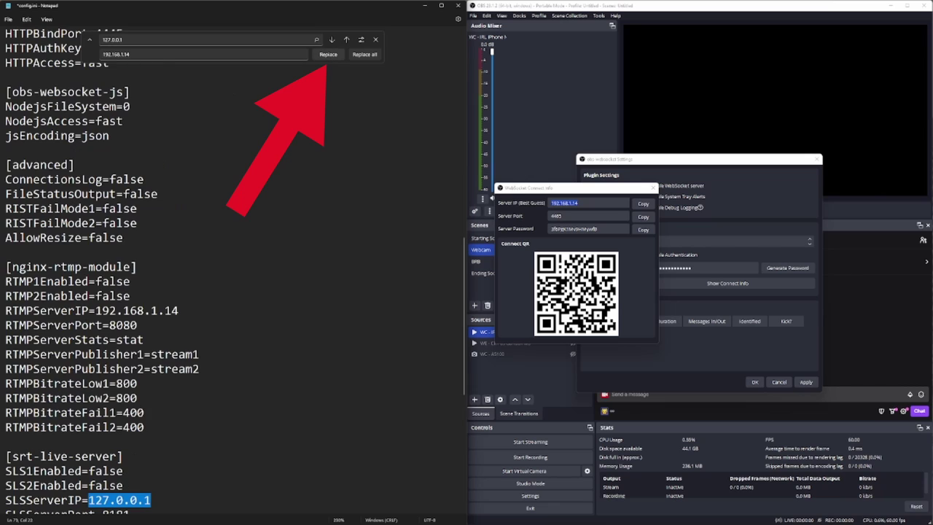
{"action": "left_click", "coordinate": [328, 55]}
{"action": "left_click", "coordinate": [327, 54]}
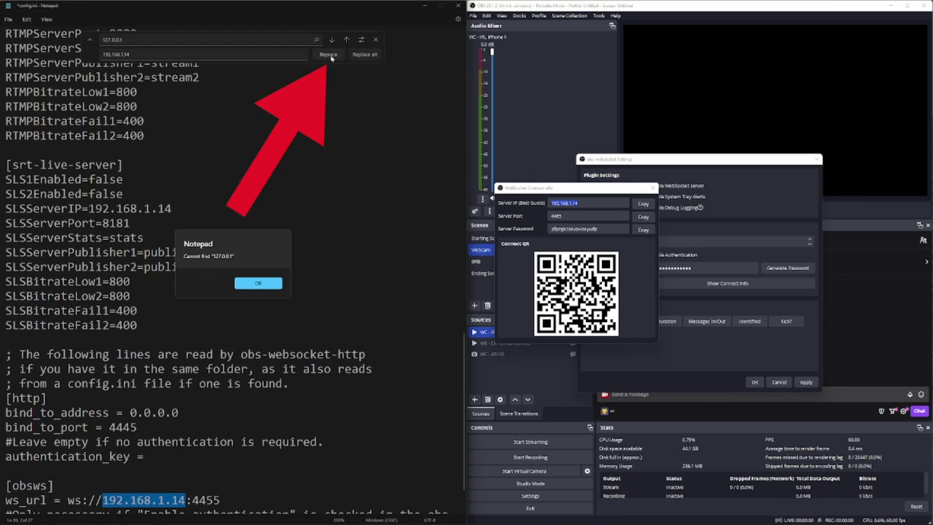
{"action": "left_click", "coordinate": [278, 284]}
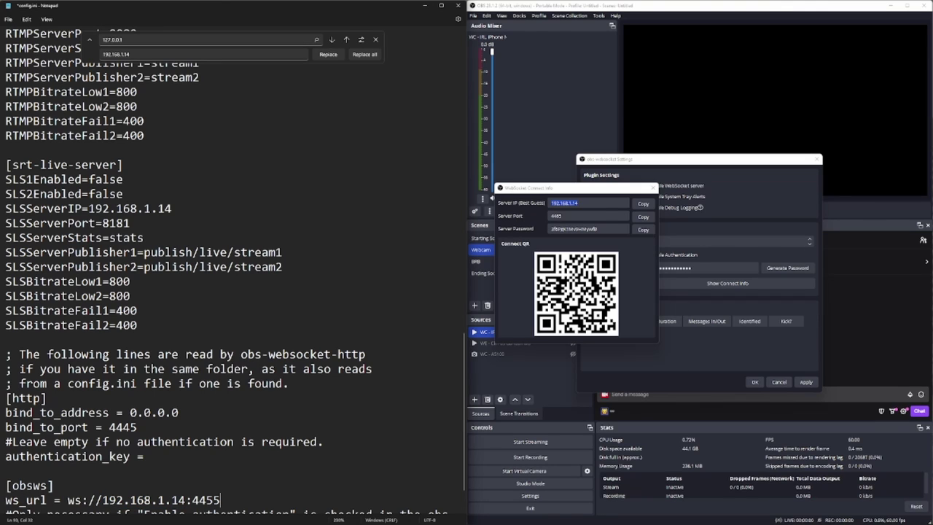
Step: Change every 4455 and 4445 port in config.ini to 4465
{"action": "key", "text": "ctrl+Home"}
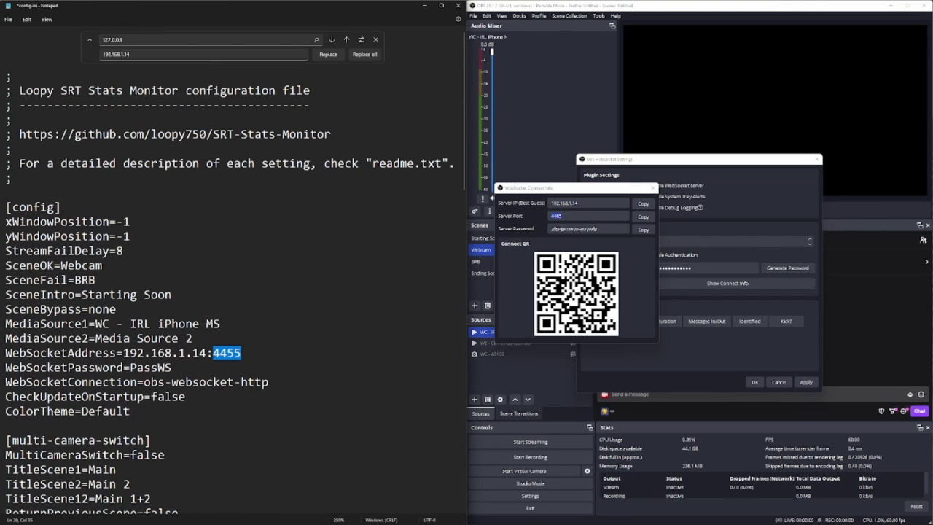
{"action": "key", "text": "ctrl+h"}
{"action": "type", "text": "4465"}
{"action": "key", "text": "Return"}
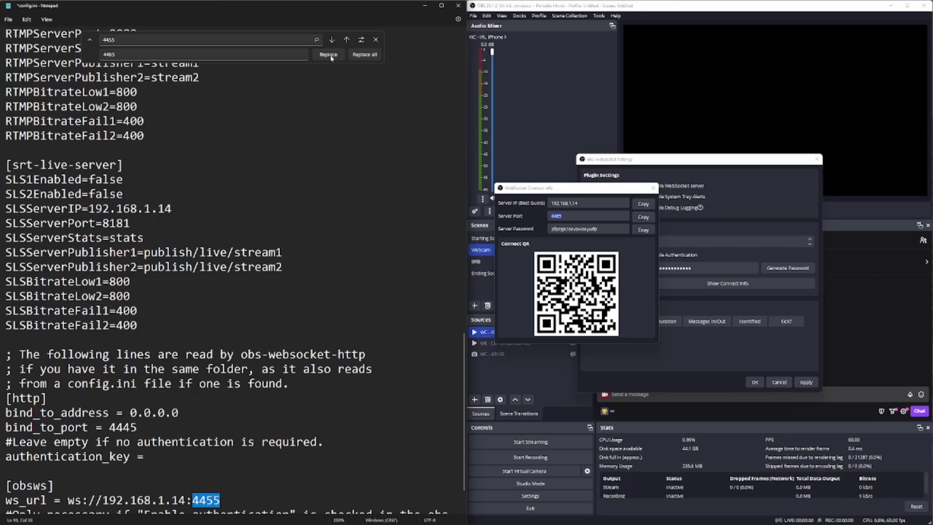
{"action": "key", "text": "Return"}
{"action": "key", "text": "Return"}
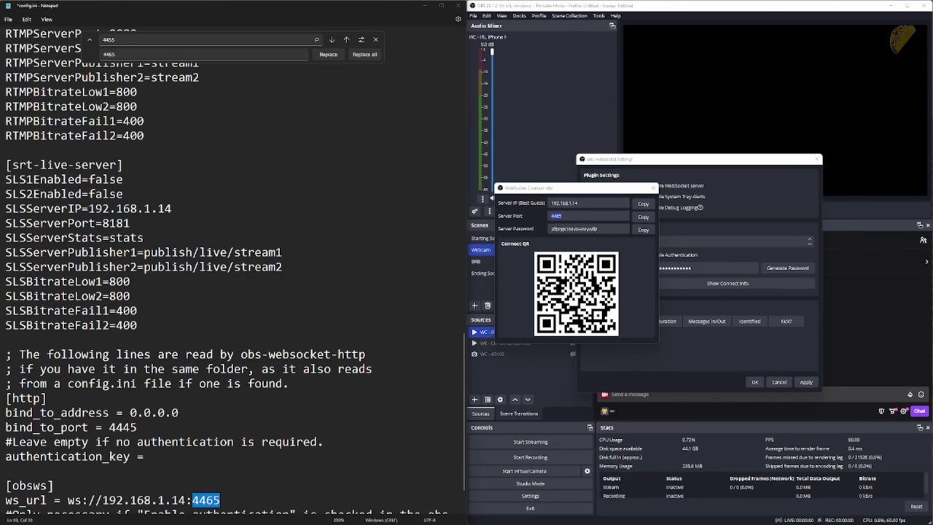
{"action": "key", "text": "Return"}
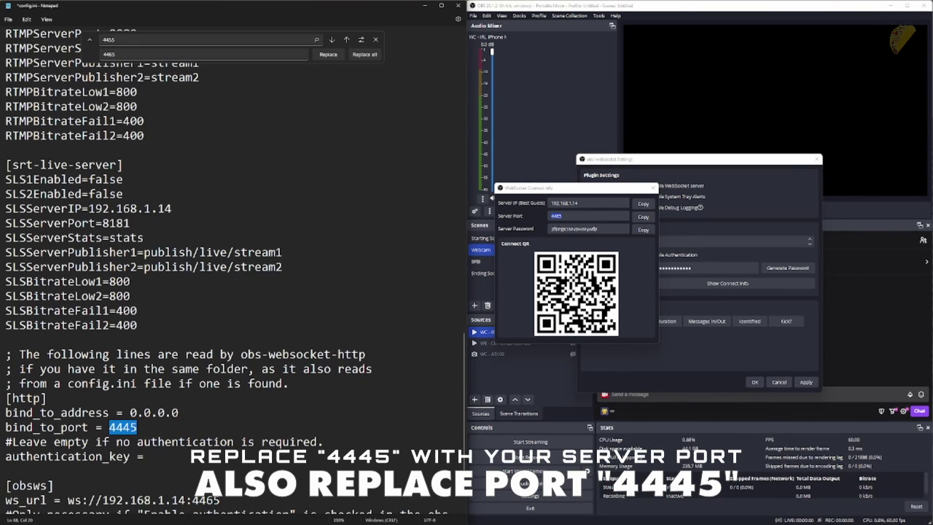
{"action": "left_click", "coordinate": [336, 55]}
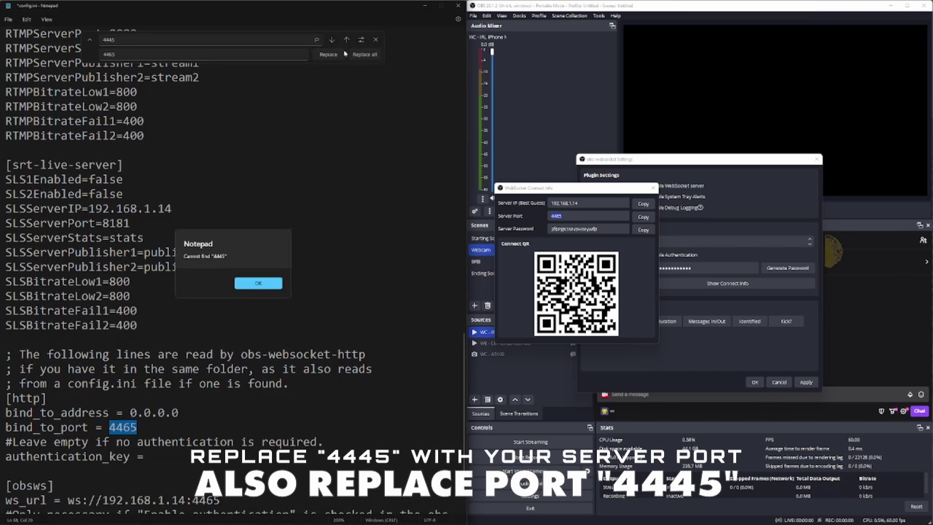
{"action": "left_click", "coordinate": [258, 283]}
{"action": "left_click", "coordinate": [346, 39]}
{"action": "left_click", "coordinate": [328, 55]}
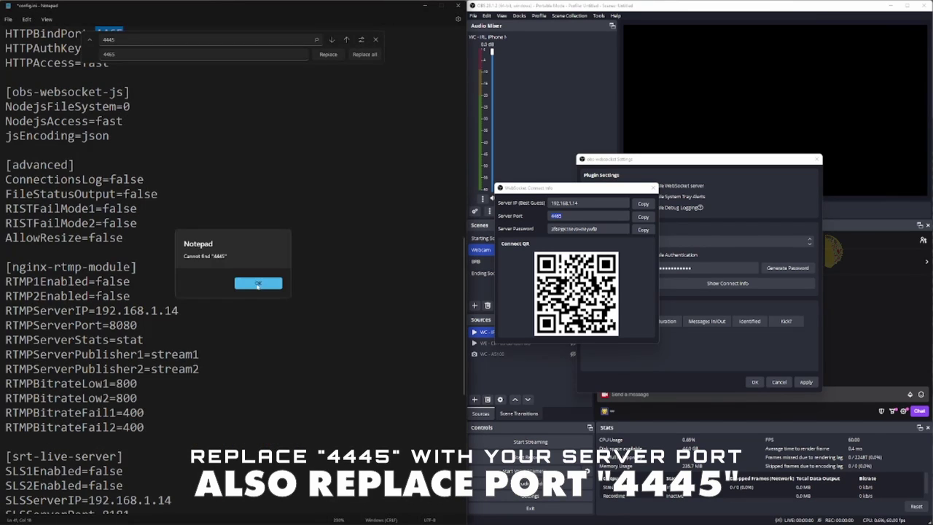
{"action": "left_click", "coordinate": [258, 283]}
Step: Set bind_to_address from 0.0.0.0 to 192.168.1.14
{"action": "scroll", "coordinate": [233, 263], "scroll_direction": "down", "scroll_amount": 10}
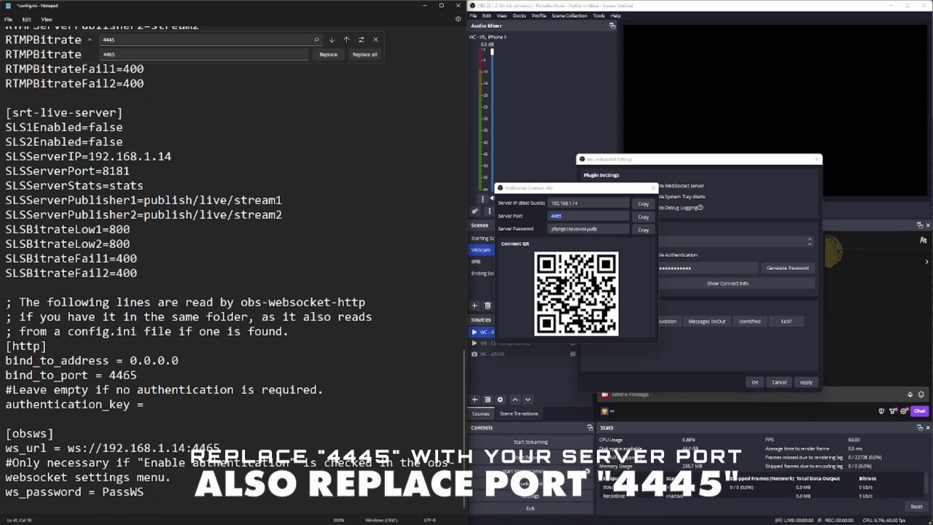
{"action": "left_click_drag", "start_coordinate": [186, 447], "coordinate": [102, 447]}
{"action": "left_click_drag", "start_coordinate": [180, 360], "coordinate": [130, 360]}
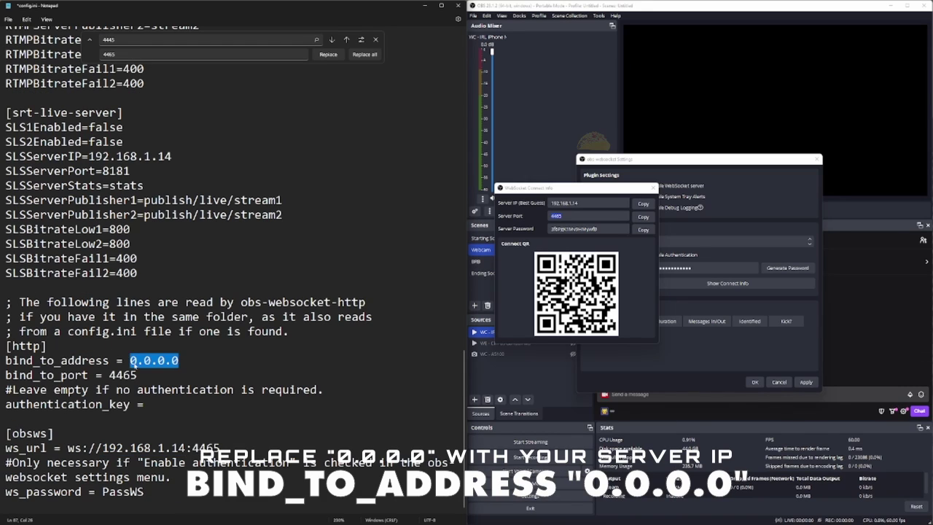
{"action": "key", "text": "ctrl+v"}
{"action": "key", "text": "ctrl+Home"}
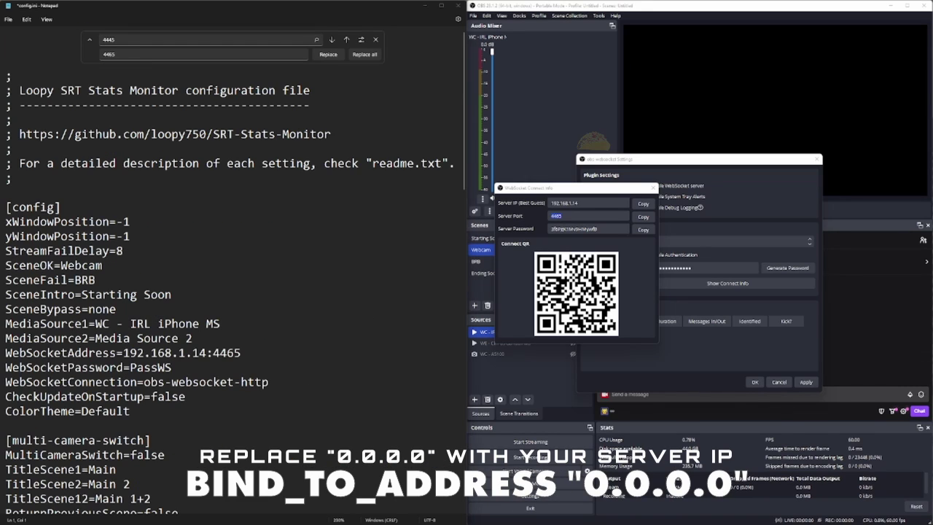
{"action": "key", "text": "Escape"}
Step: Replace both PassWS placeholders with the OBS server password
{"action": "left_click_drag", "start_coordinate": [172, 331], "coordinate": [130, 331]}
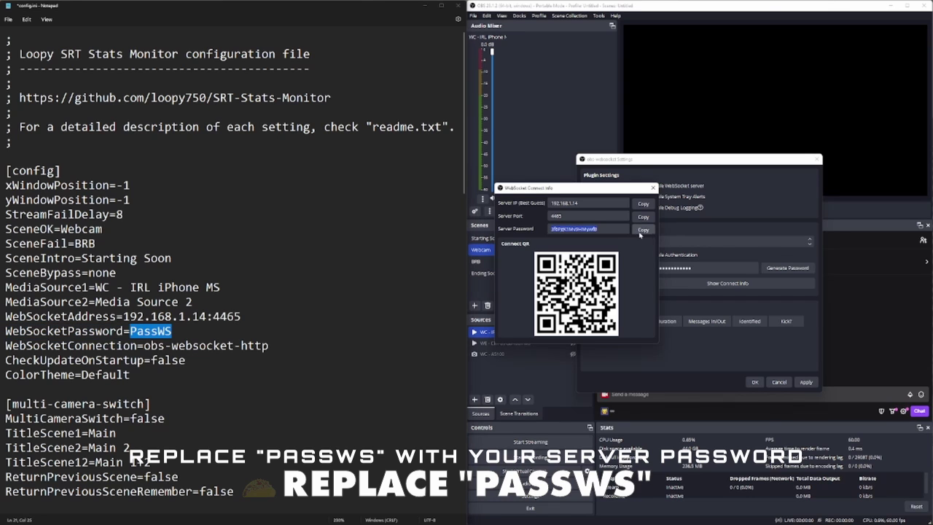
{"action": "key", "text": "ctrl+h"}
{"action": "left_click", "coordinate": [204, 54]}
{"action": "key", "text": "ctrl+v"}
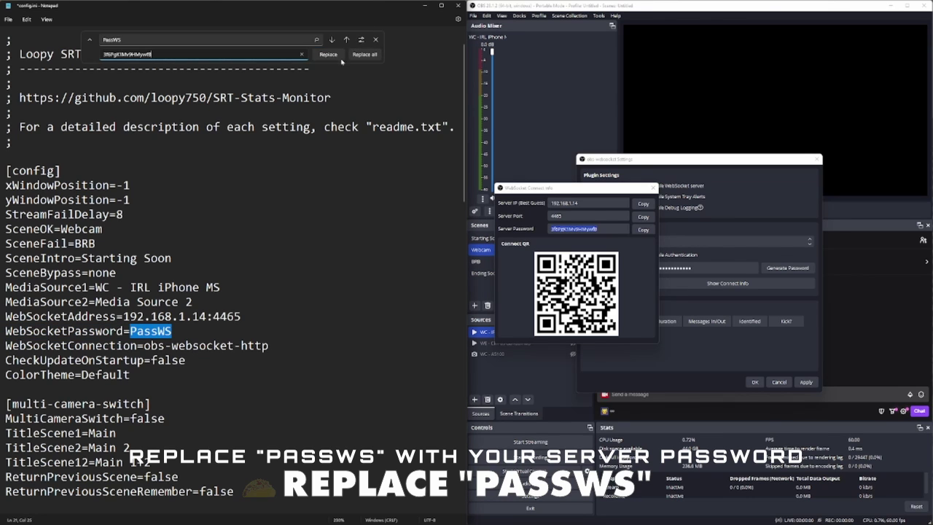
{"action": "left_click", "coordinate": [328, 54]}
{"action": "left_click", "coordinate": [328, 54]}
{"action": "key", "text": "Return"}
{"action": "key", "text": "Escape"}
Step: Save config.ini and close Notepad
{"action": "left_click", "coordinate": [282, 223]}
{"action": "key", "text": "ctrl+s"}
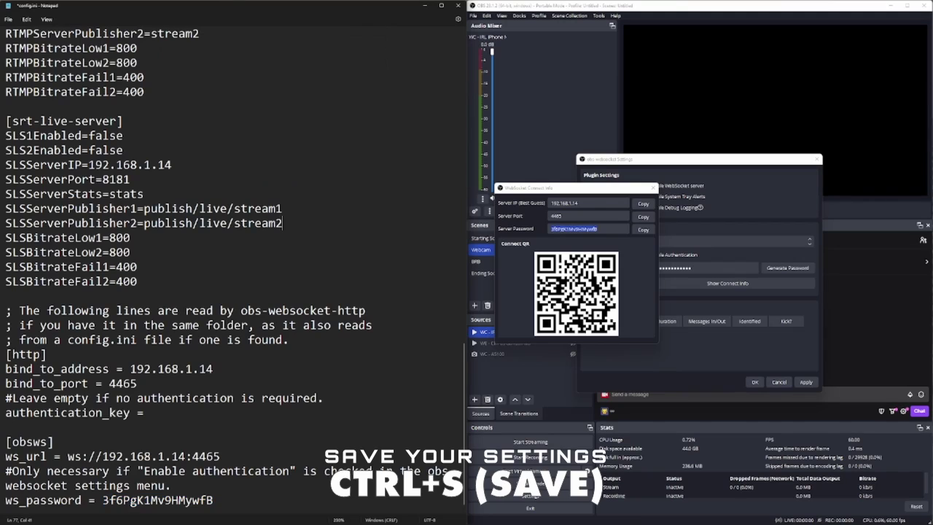
{"action": "key", "text": "alt+F4"}
{"action": "left_click", "coordinate": [64, 113]}
Step: Run install.cmd, then launch loopy_srt_monitor.exe and dismiss its WebSocket connection error
{"action": "double_click", "coordinate": [65, 113]}
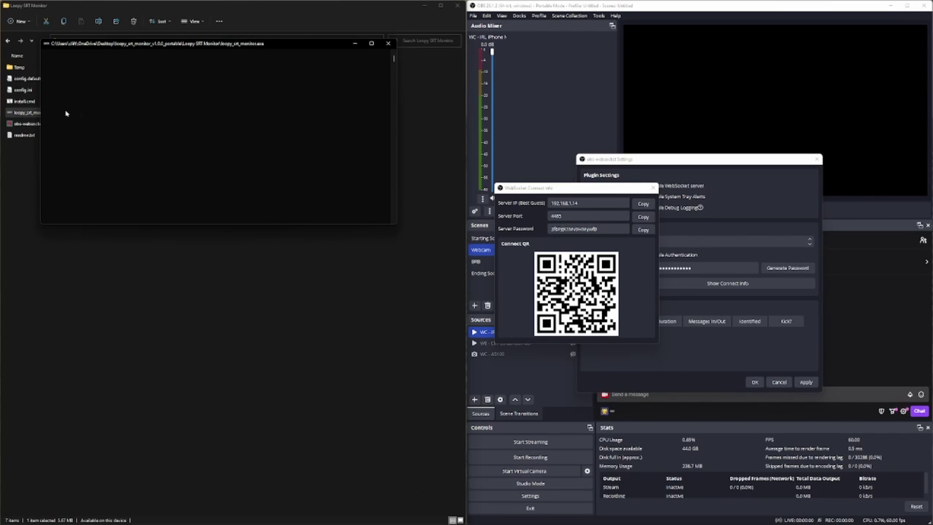
{"action": "left_click", "coordinate": [42, 96]}
{"action": "double_click", "coordinate": [65, 112]}
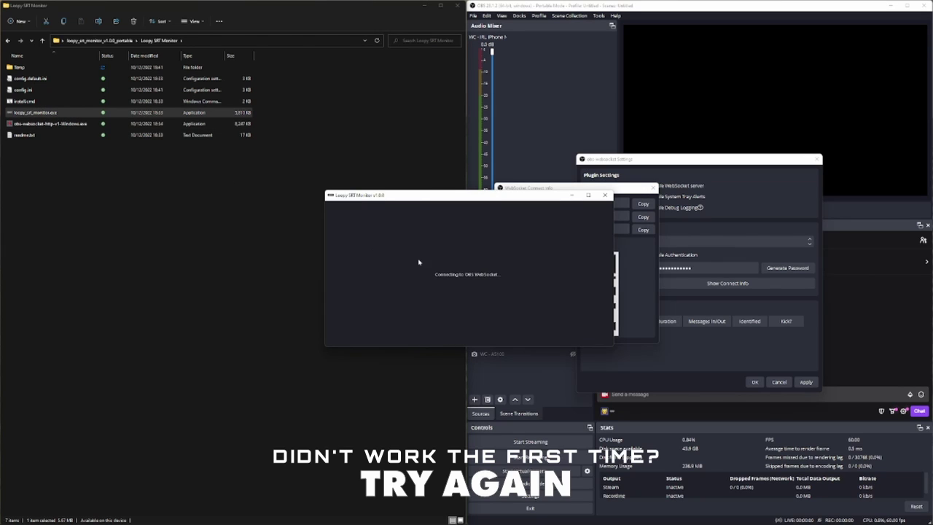
{"action": "left_click", "coordinate": [640, 205]}
Step: Close OBS's WebSocket dialogs and launch loopy_srt_monitor.exe again
{"action": "key", "text": "Escape"}
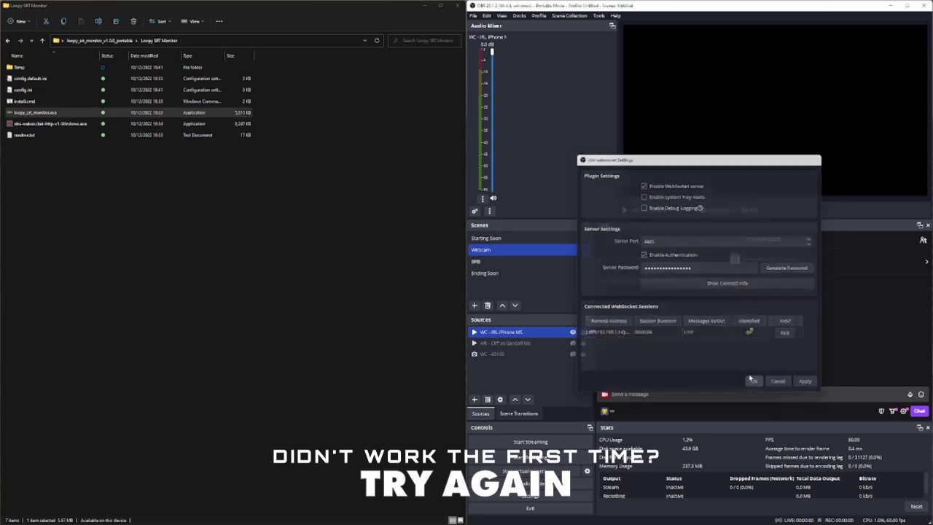
{"action": "key", "text": "Escape"}
{"action": "double_click", "coordinate": [69, 113]}
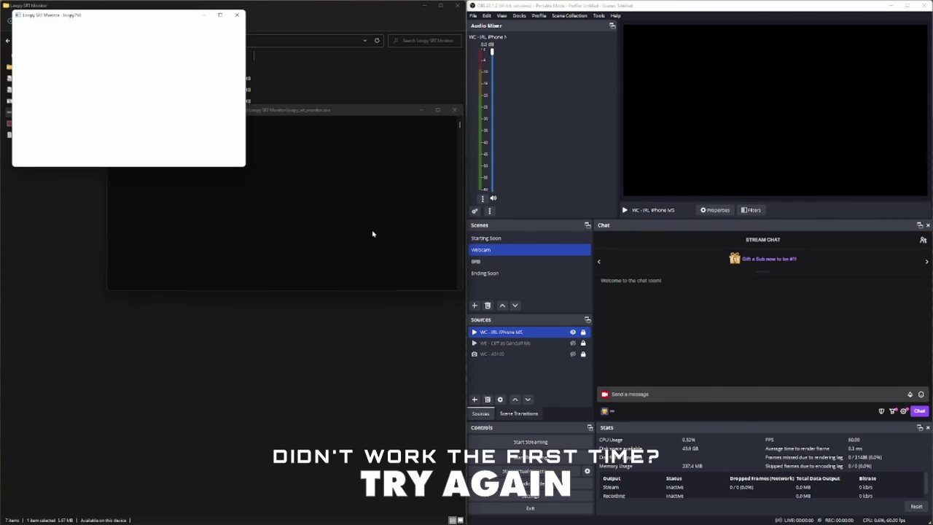